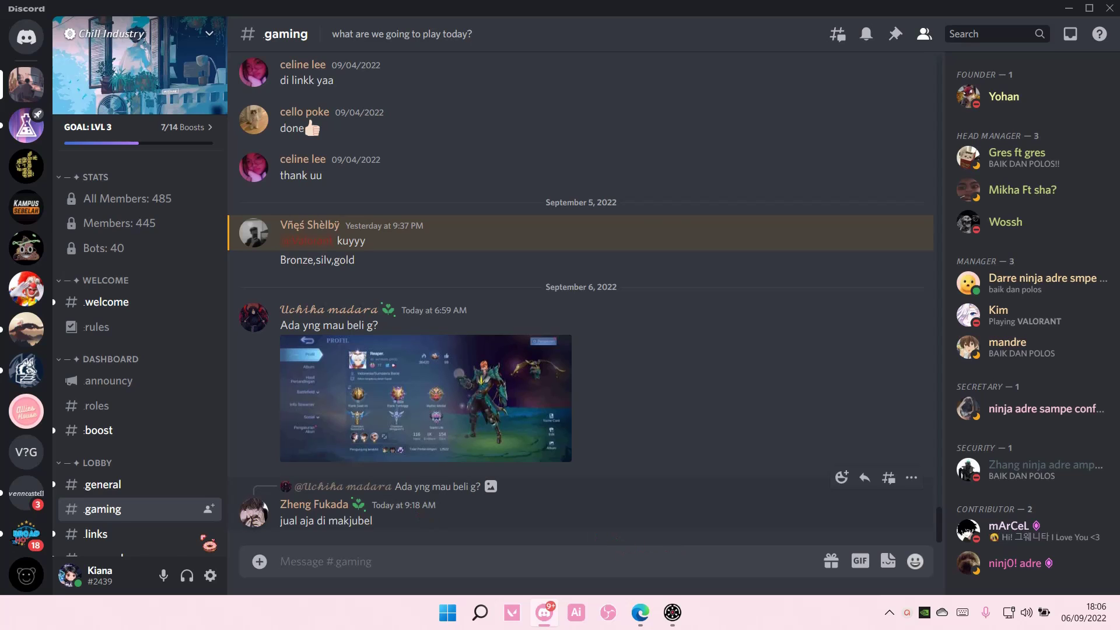
Step: Open User Settings on the Connections page listing the Spotify and Steam links
click(214, 575)
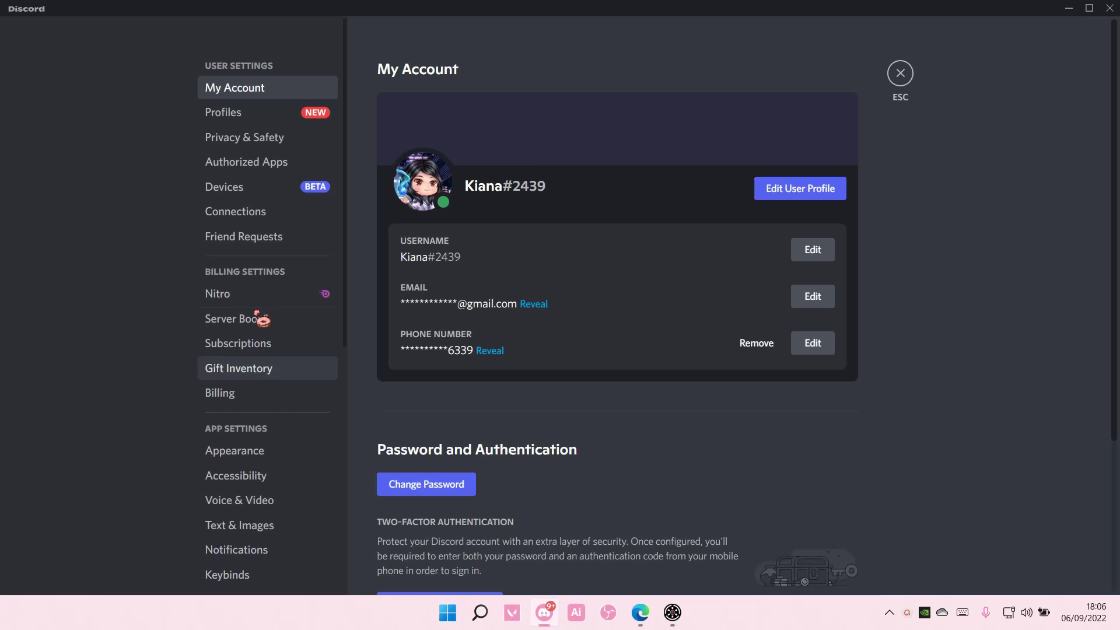
click(235, 211)
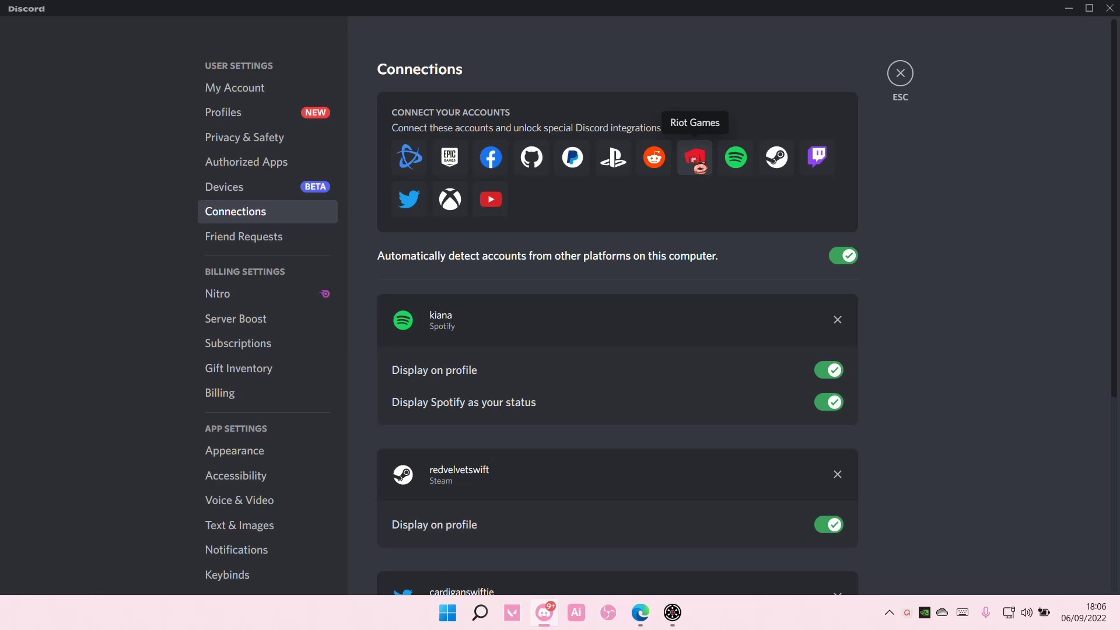
Step: Start the Riot Games connection and authorize Discord's requested Riot permissions
click(696, 160)
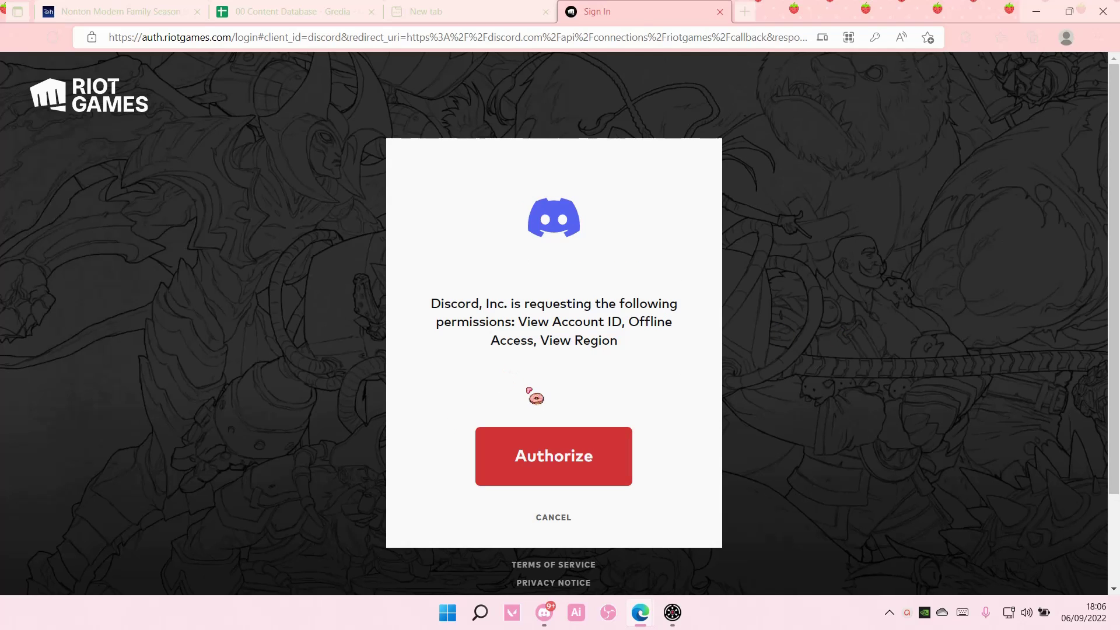
click(543, 456)
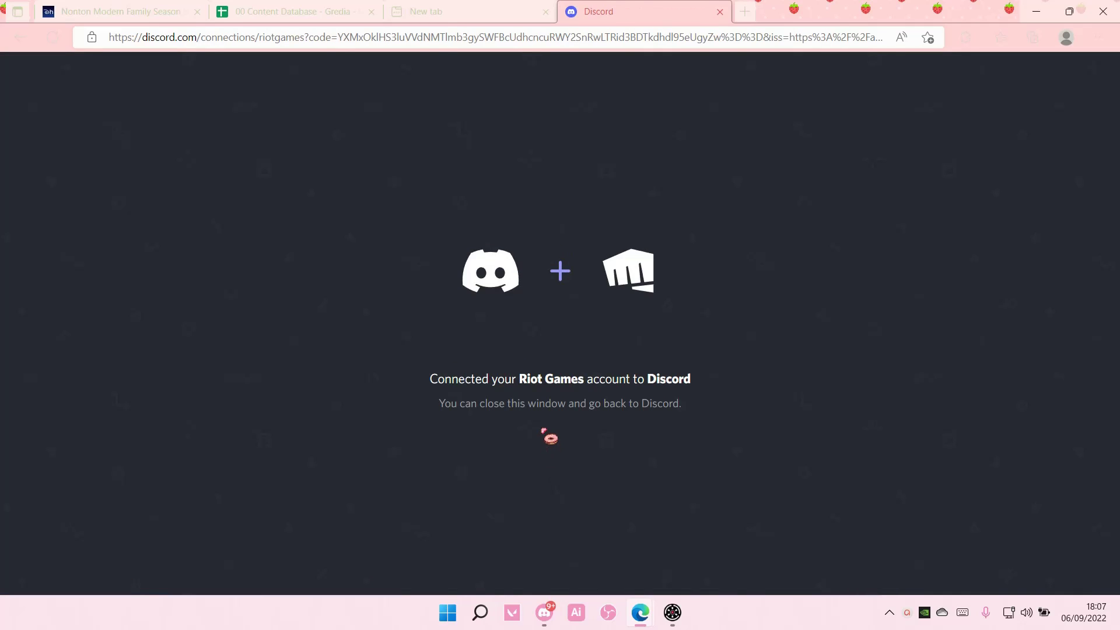
Step: Return to Discord to see Riot Games account donutduck#bwaaa listed in Connections
click(546, 613)
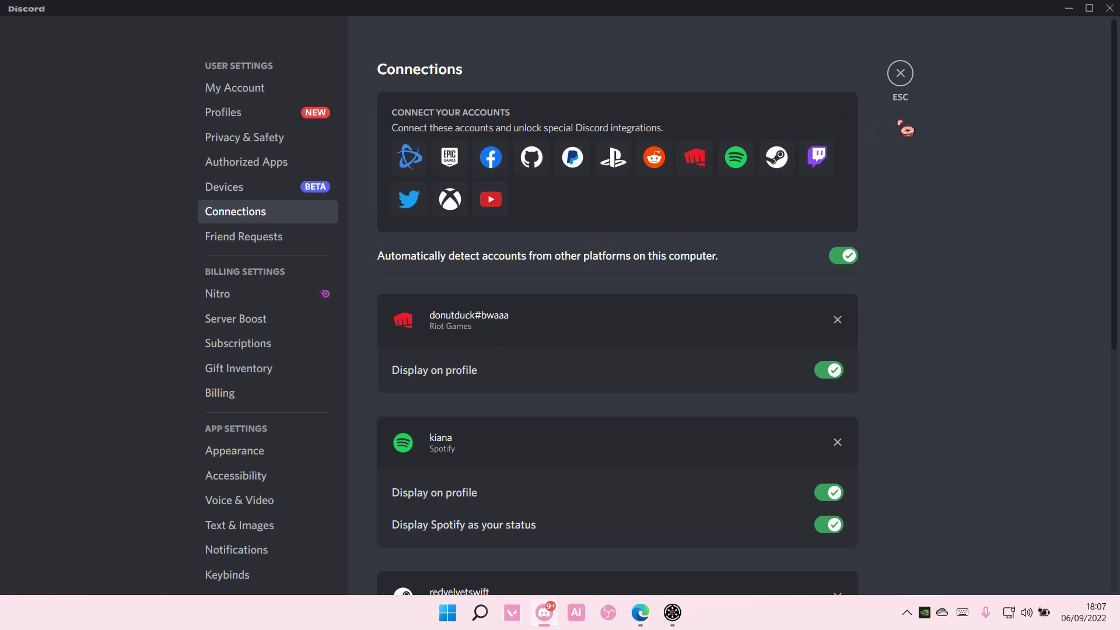
click(901, 73)
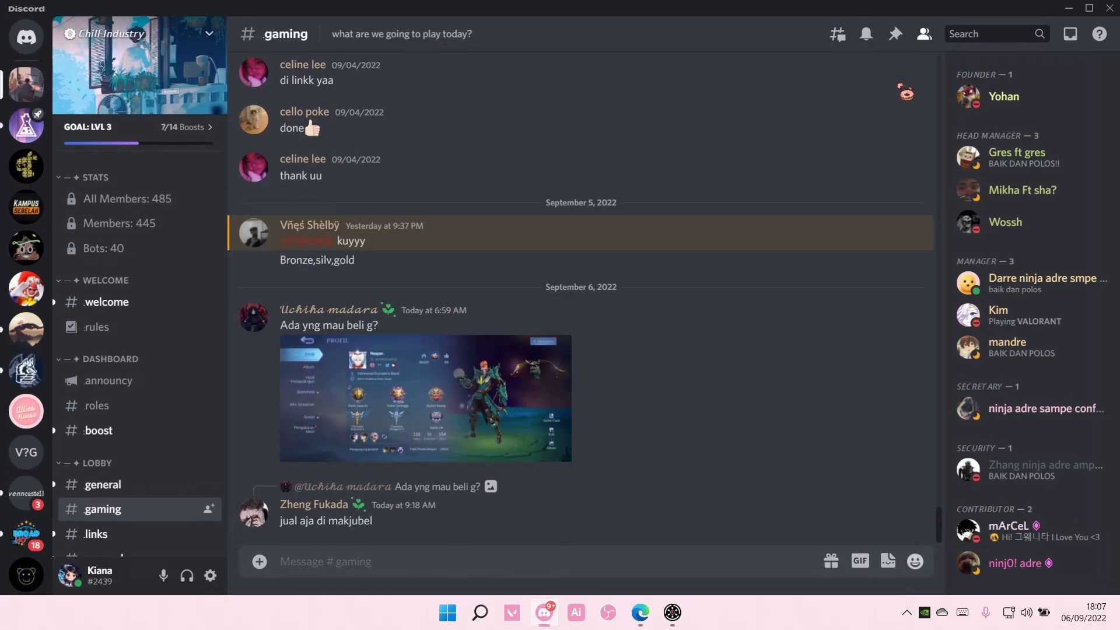
click(98, 575)
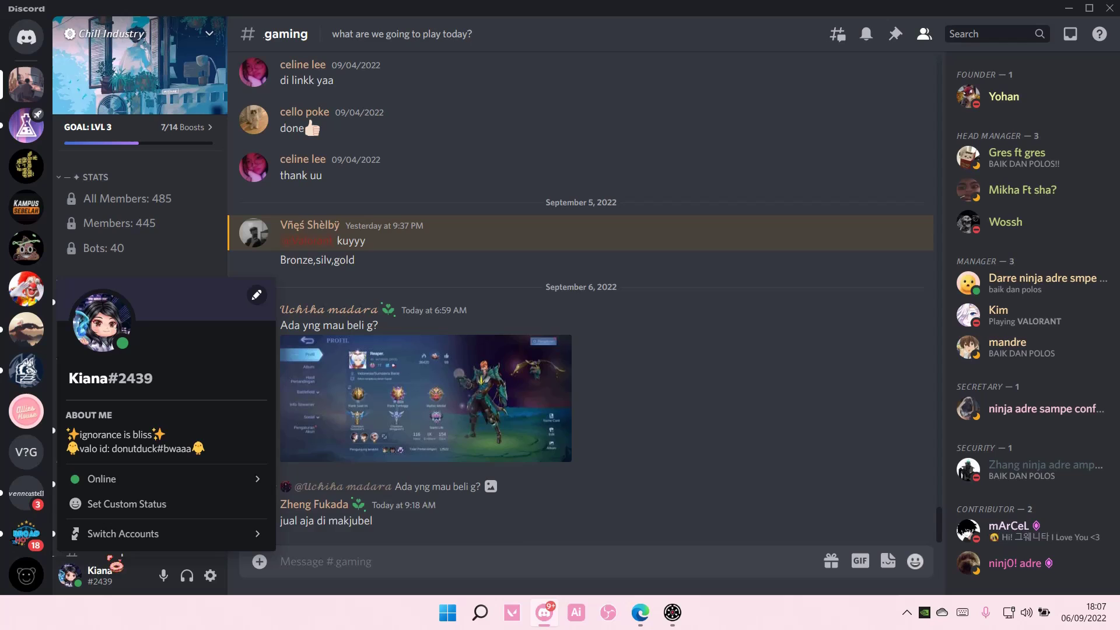
click(101, 324)
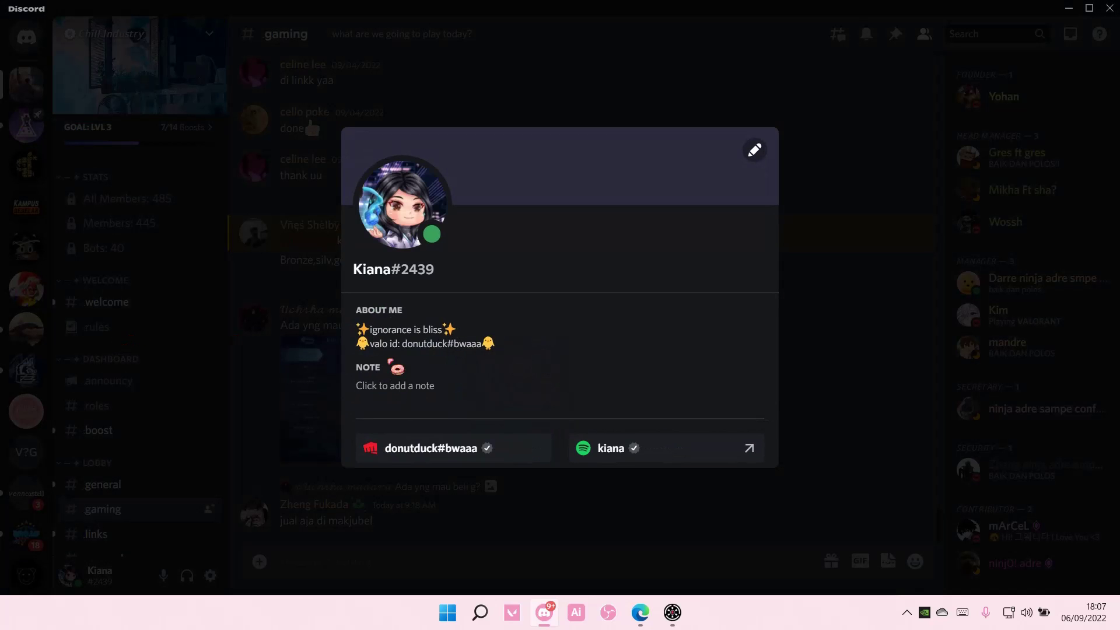
scroll(395, 367, down, 2)
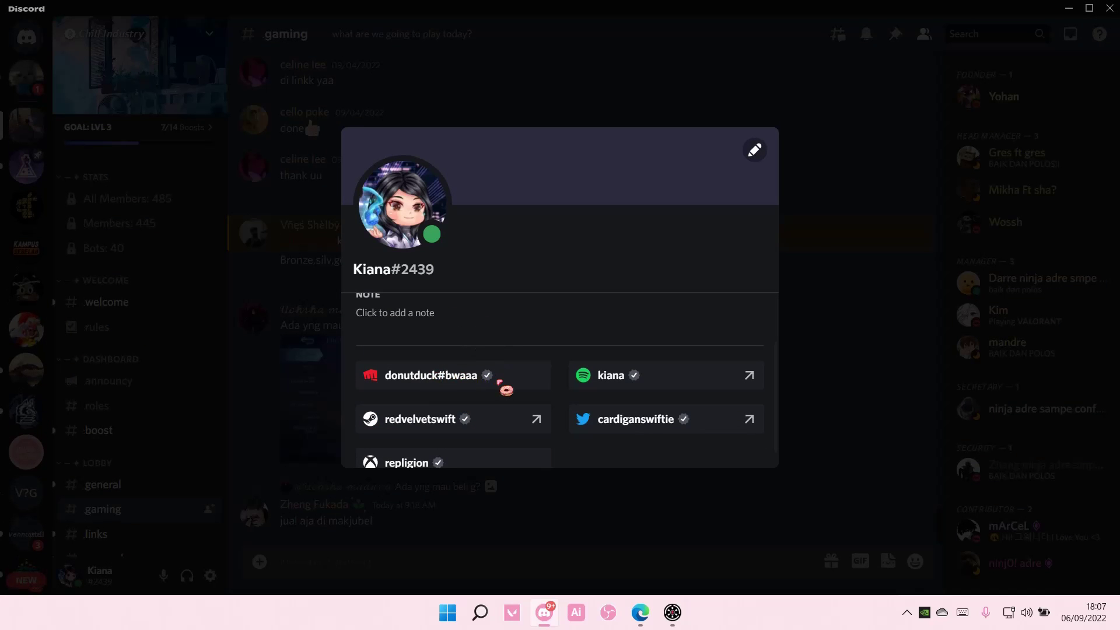
click(288, 362)
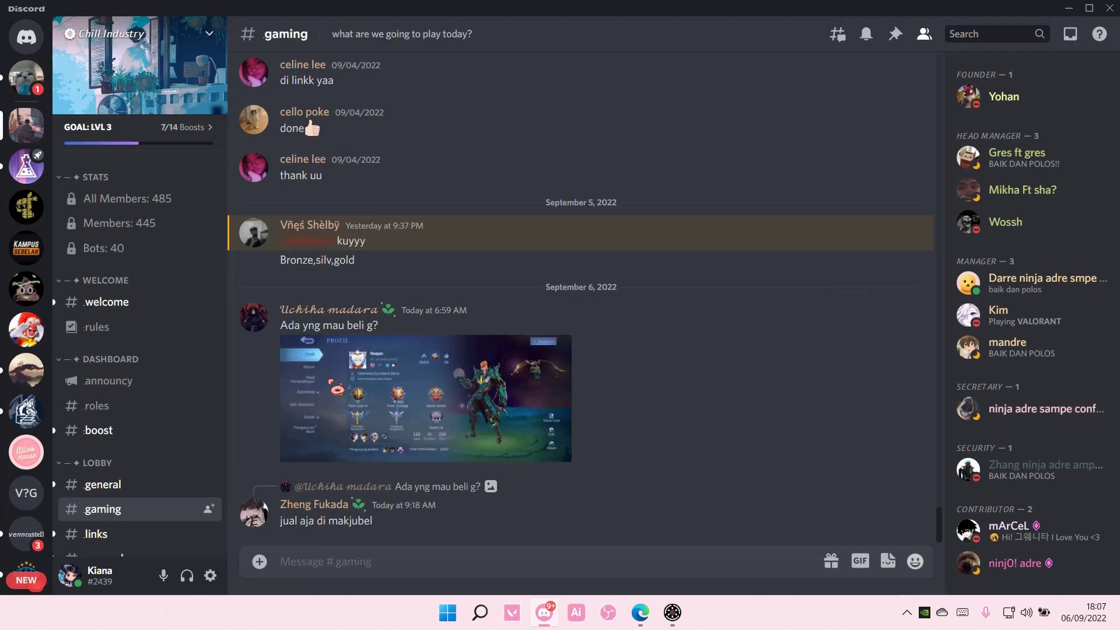